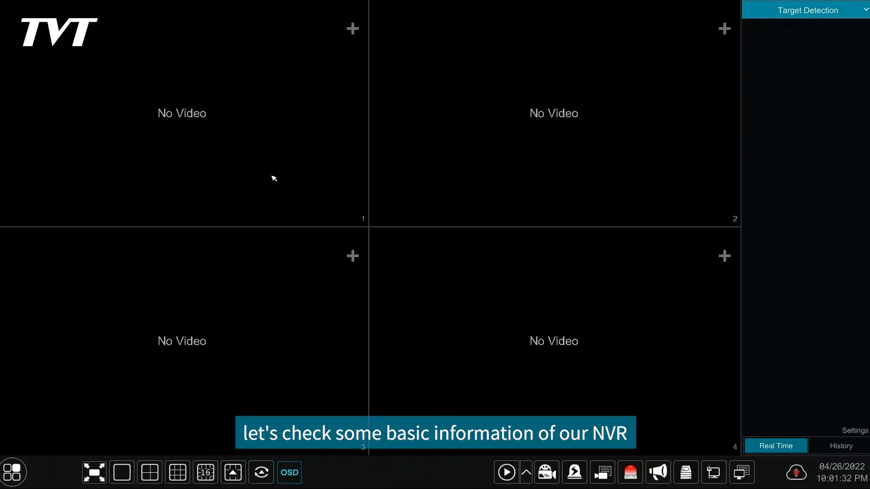
- Navigate from the Start menu through Settings to the System general settings page
click(13, 472)
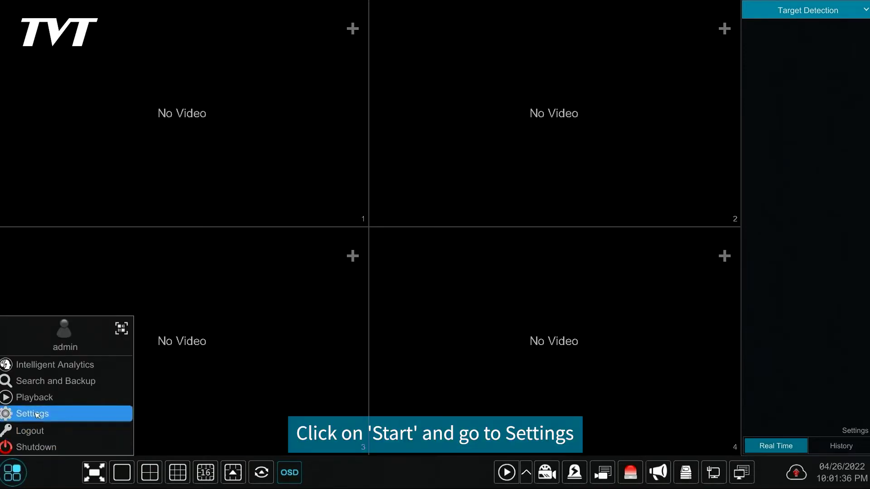
click(37, 414)
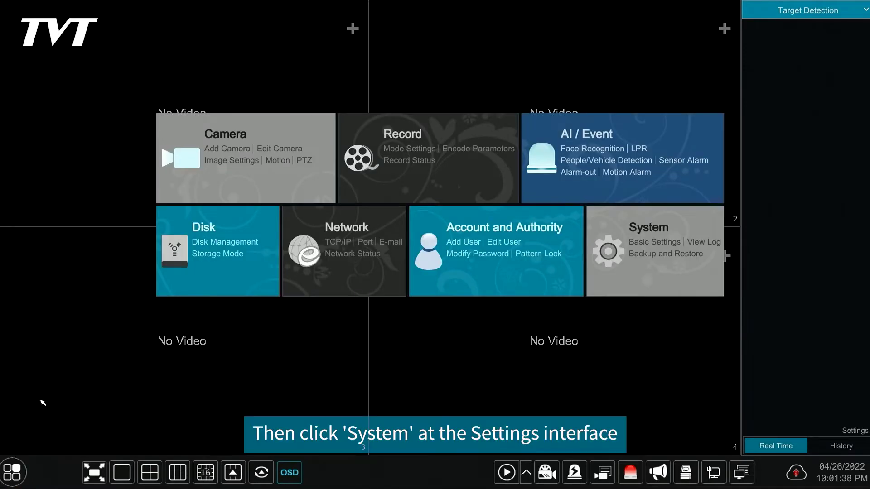
click(654, 234)
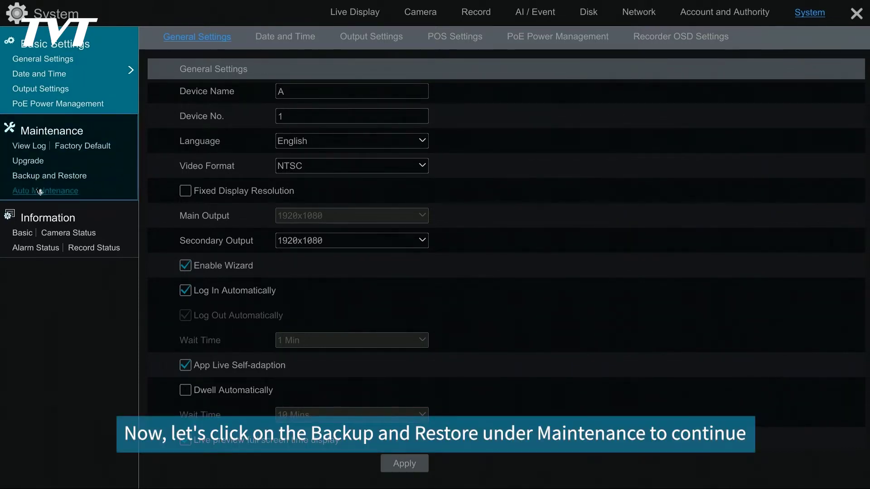
- Show the Backup and Restore file list for ExternalStorage1 with no file selected
click(46, 176)
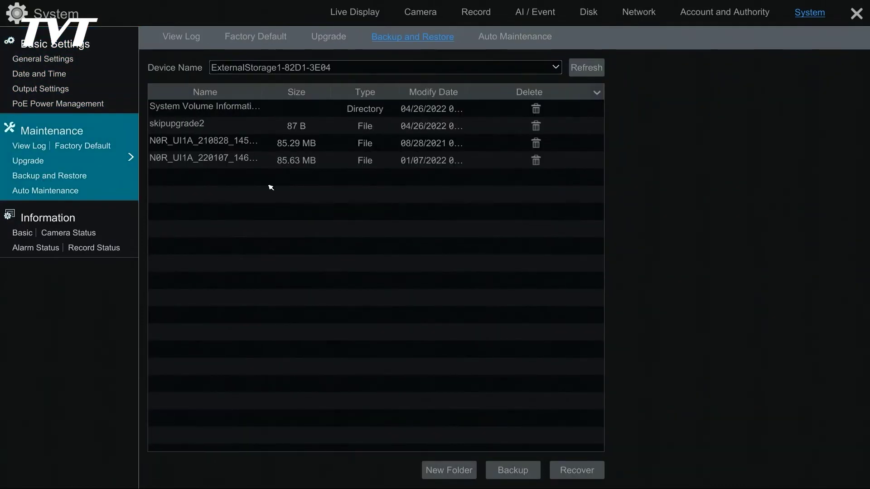
click(432, 66)
click(431, 66)
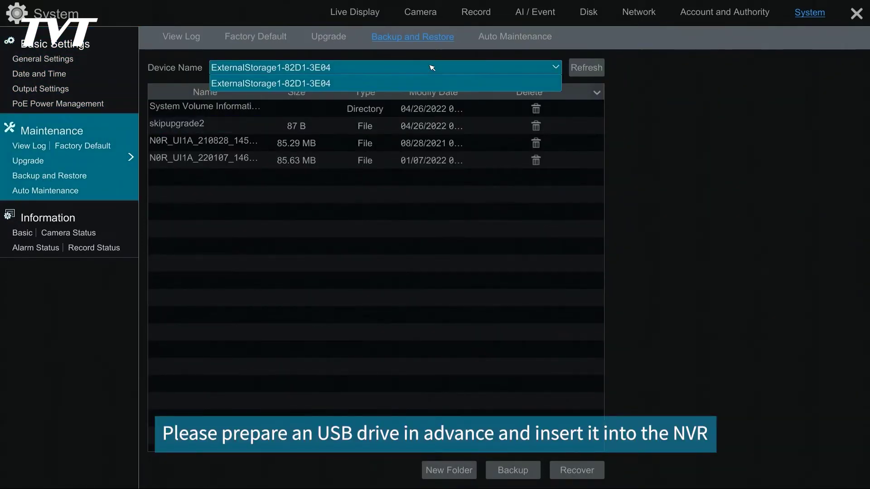
click(431, 66)
click(430, 67)
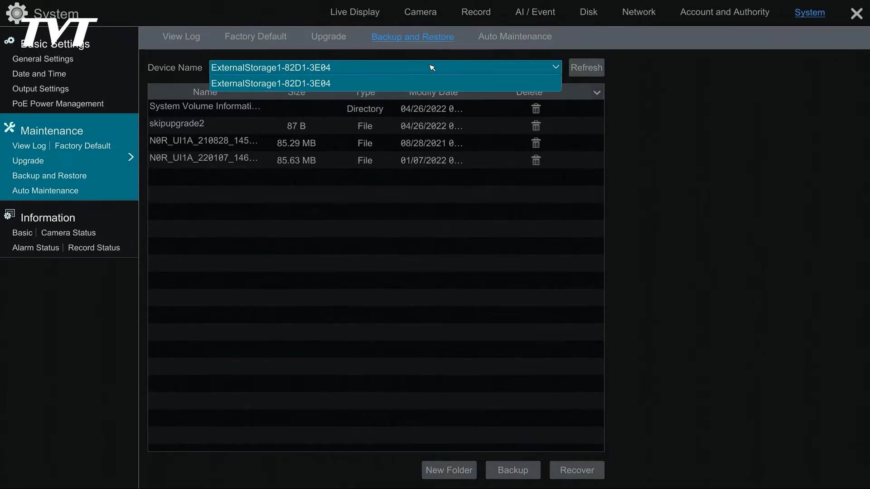
click(431, 67)
click(431, 67)
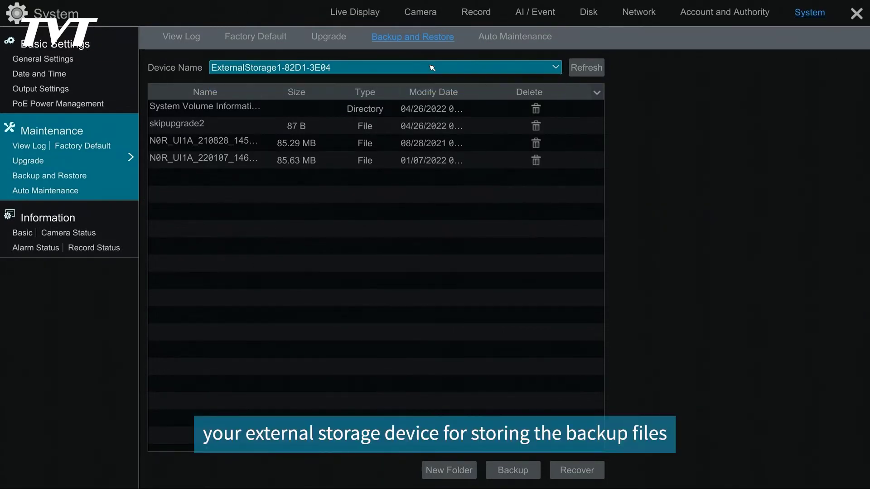
click(433, 111)
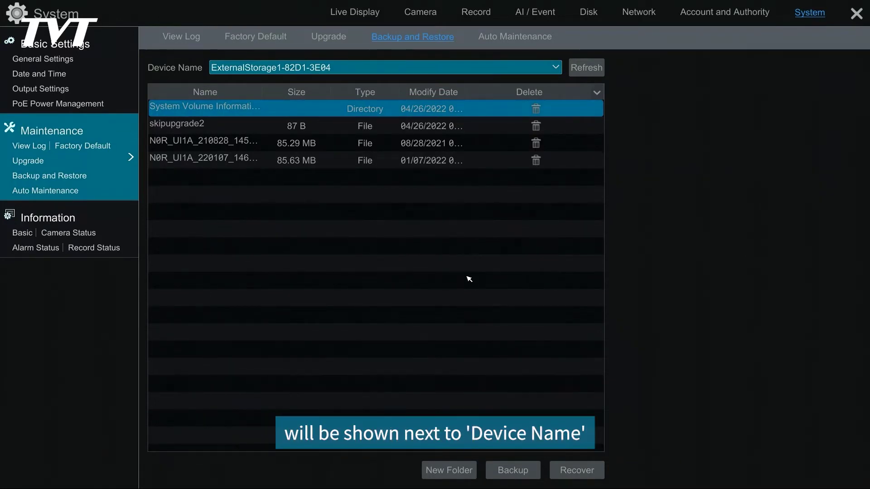
click(470, 278)
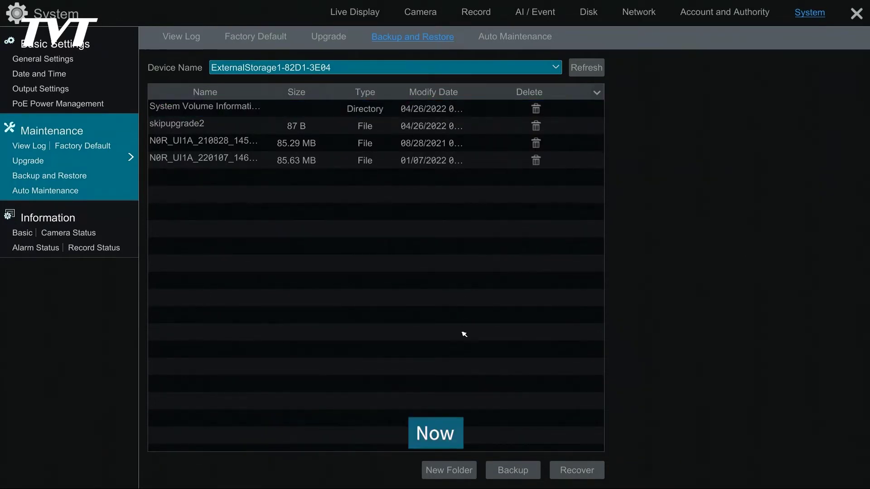
- Back up the configuration with network settings and encrypted password as EXPORT_CONFIG-2022-04-26
click(515, 471)
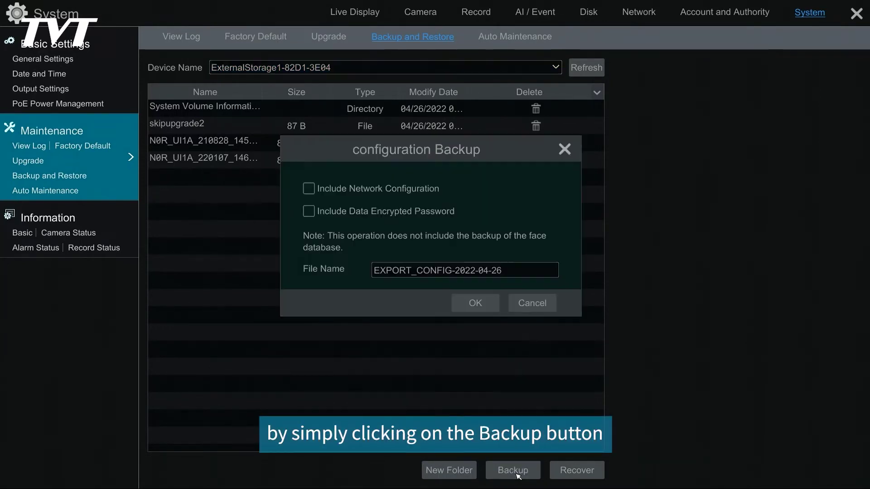
click(309, 212)
click(309, 212)
click(309, 188)
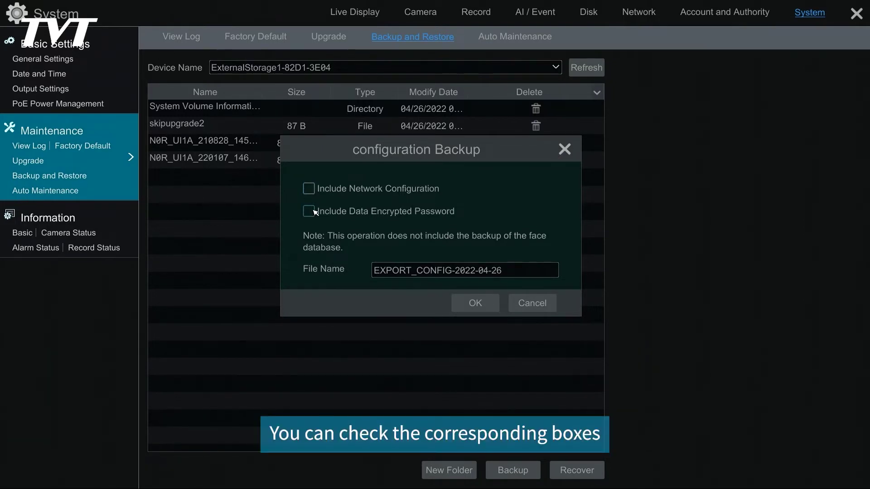
click(308, 189)
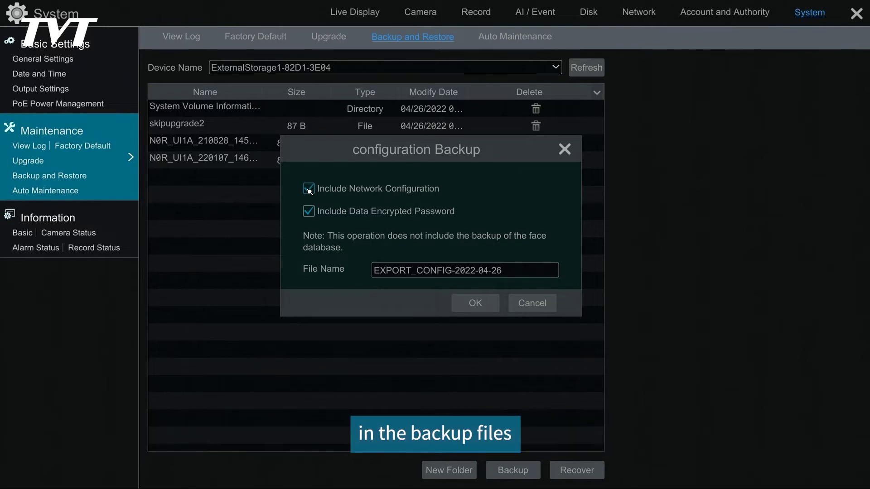
click(474, 271)
click(474, 271)
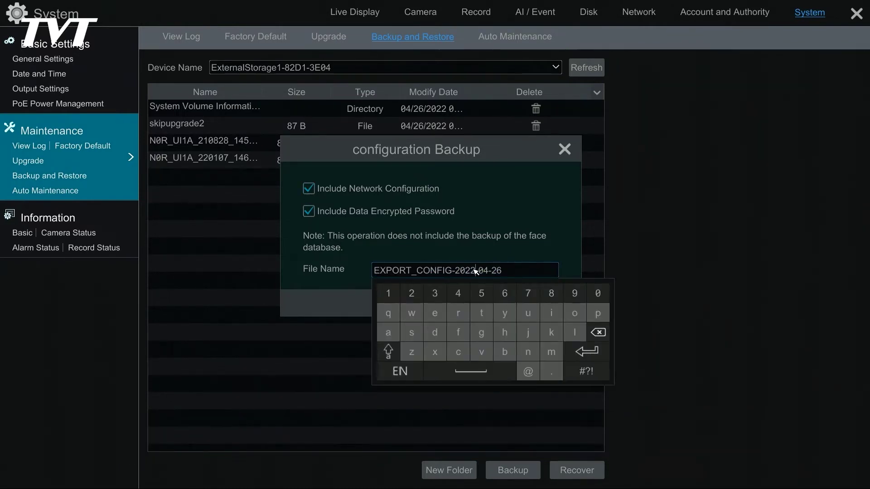
click(487, 258)
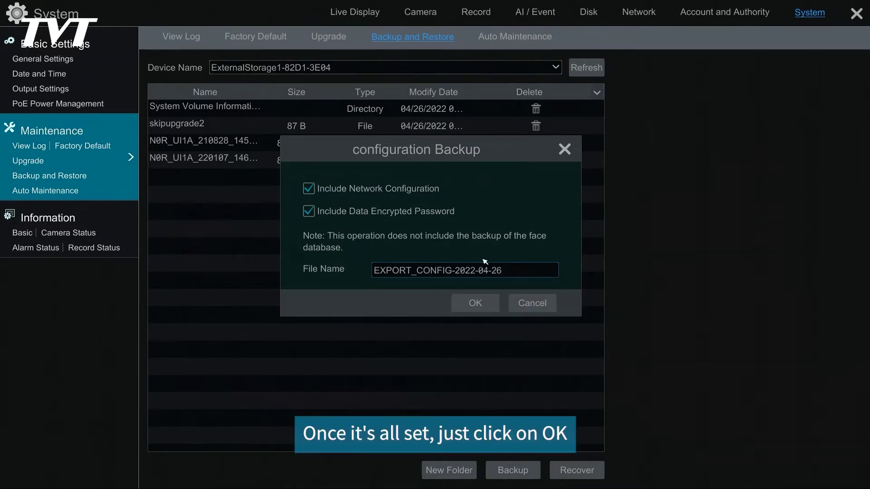
click(477, 304)
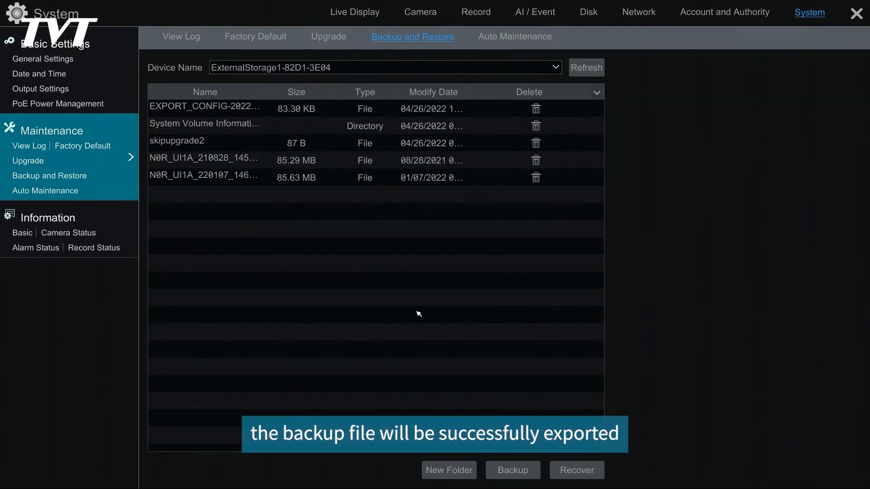
- Create a new folder named 111 on the USB storage
click(450, 475)
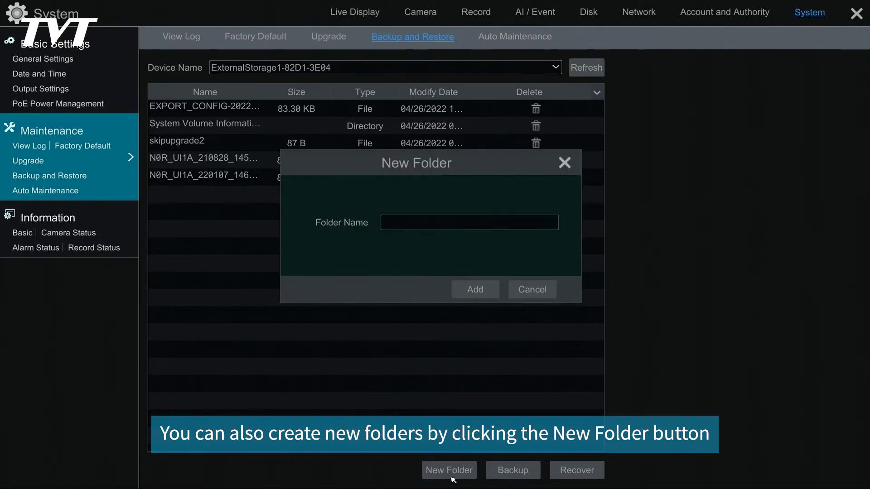
click(414, 223)
triple_click(398, 246)
click(600, 304)
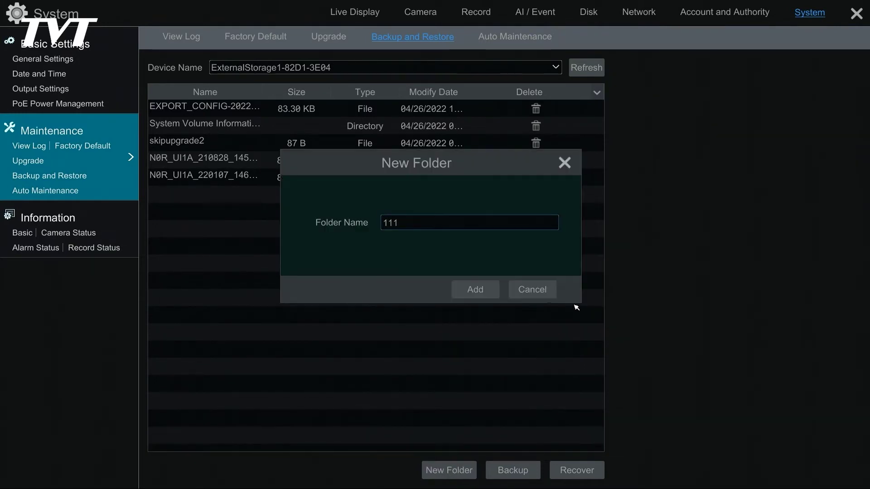
click(481, 291)
- Delete folder 111 again and refresh the storage file list
click(535, 110)
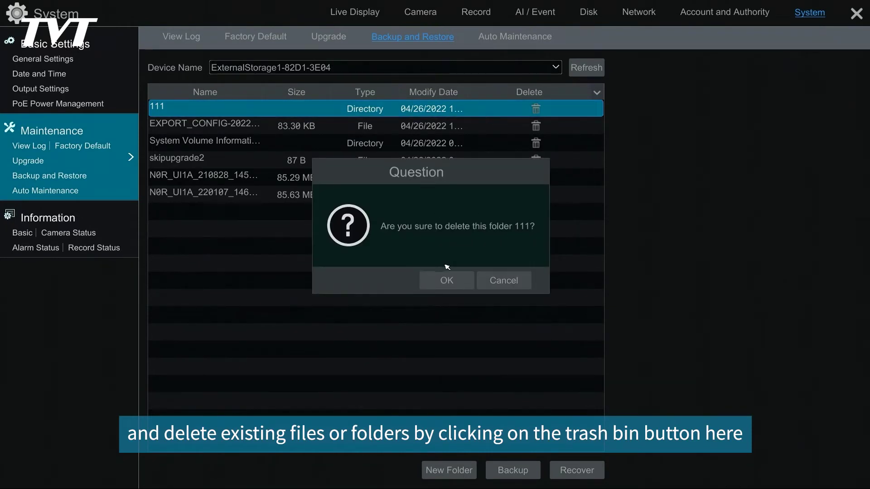
click(446, 281)
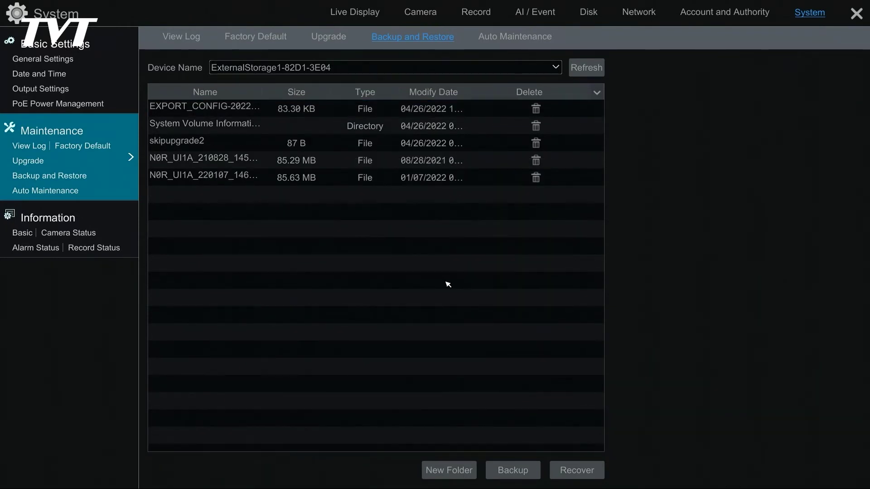
click(582, 70)
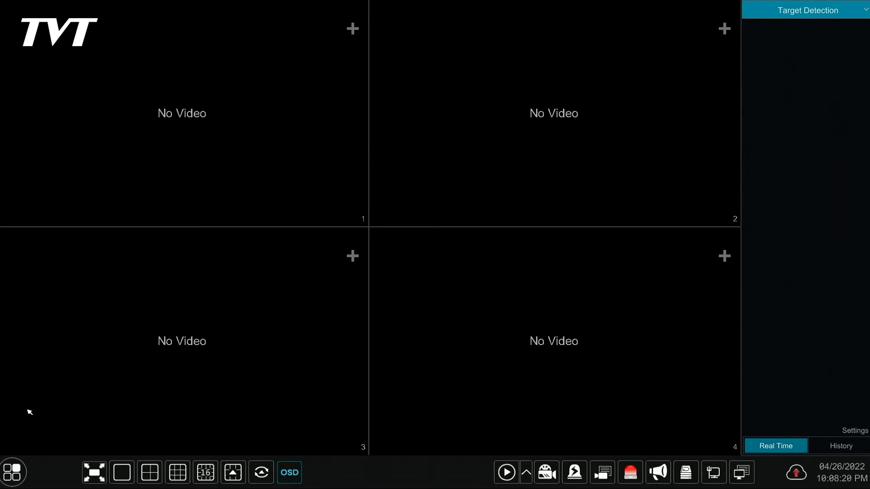
- On the second recorder, reach System general settings showing device name B, number 2
click(13, 474)
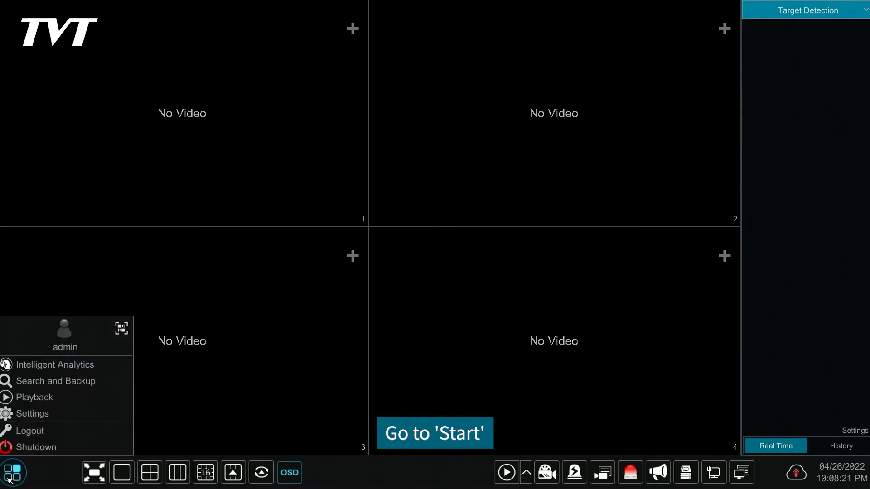
click(46, 422)
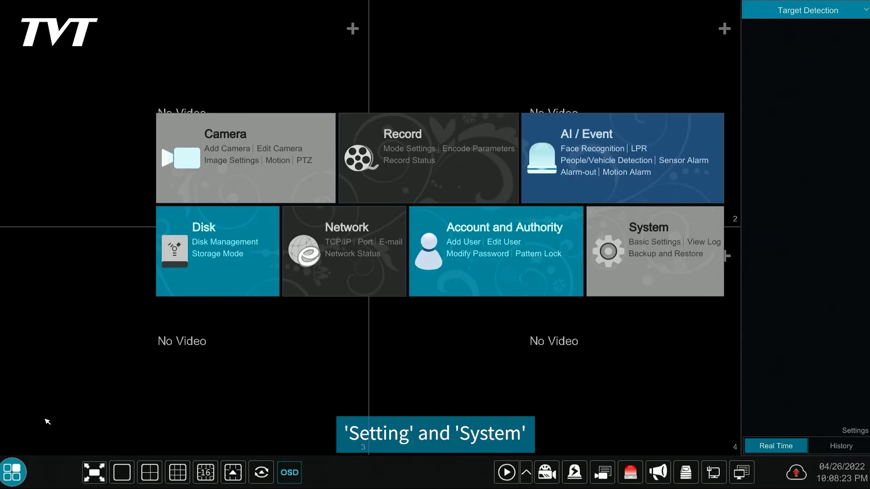
click(648, 233)
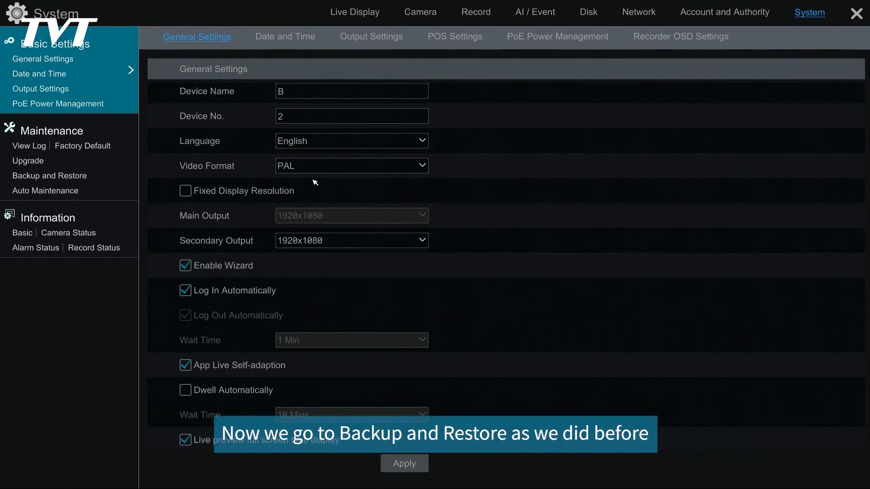
- Select the EXPORT_CONFIG backup file on the USB storage for restoring
click(77, 178)
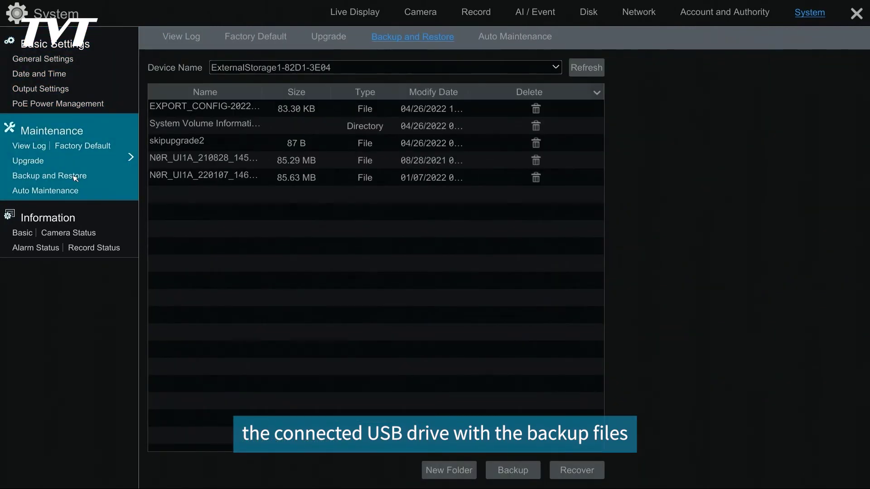
click(316, 68)
click(315, 67)
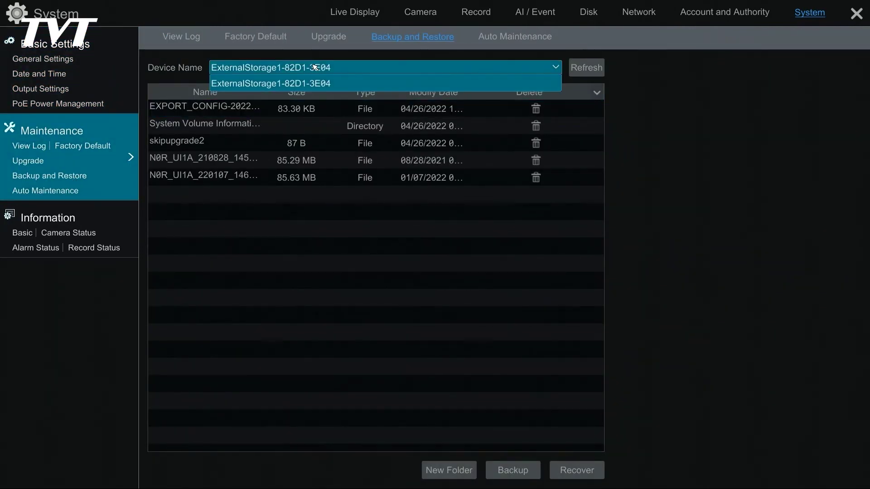
click(253, 112)
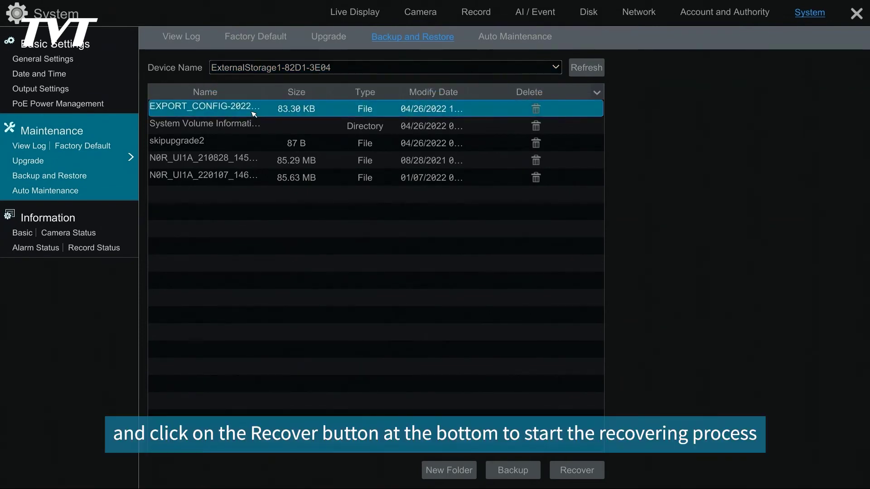
- Recover from EXPORT_CONFIG, authenticating with username admin and the password
click(577, 469)
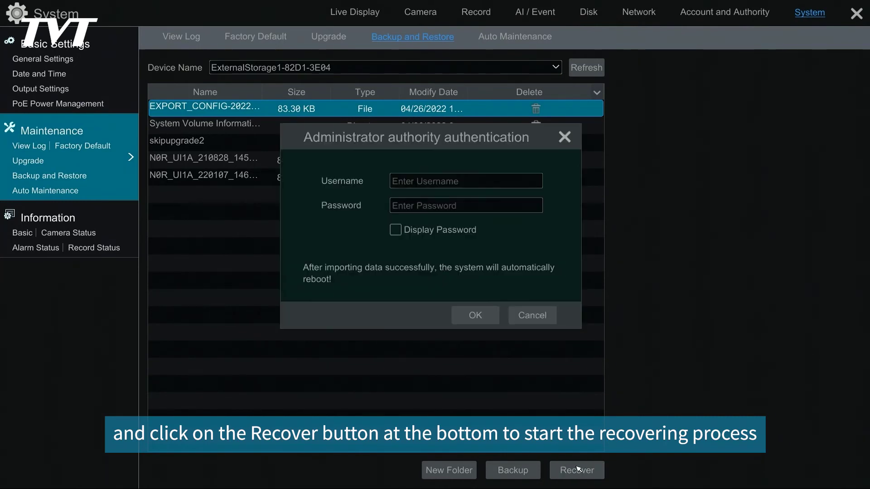
click(447, 182)
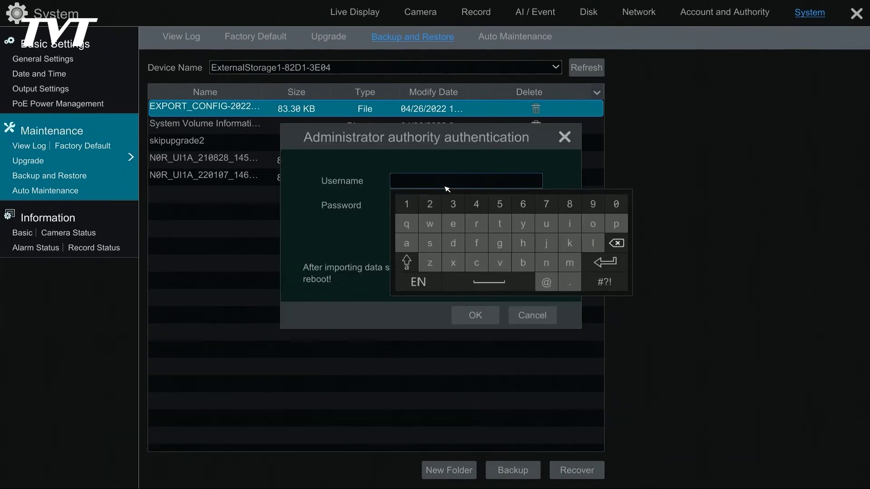
key(Tab)
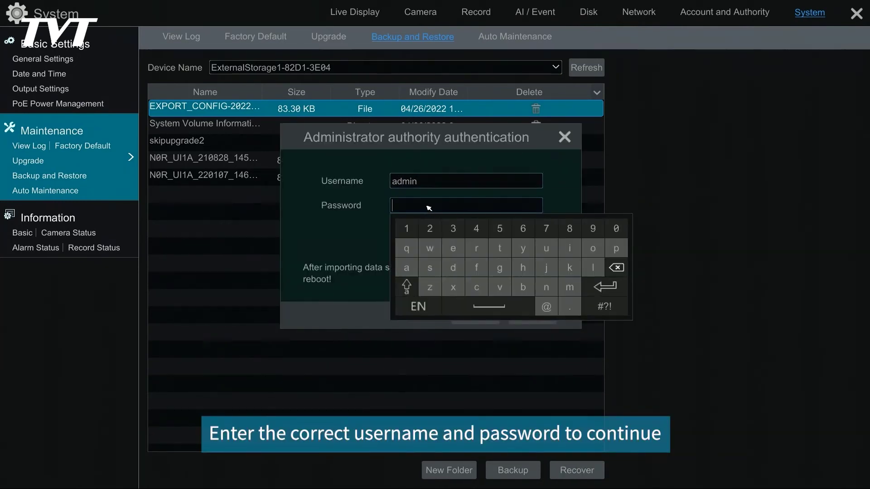
click(602, 287)
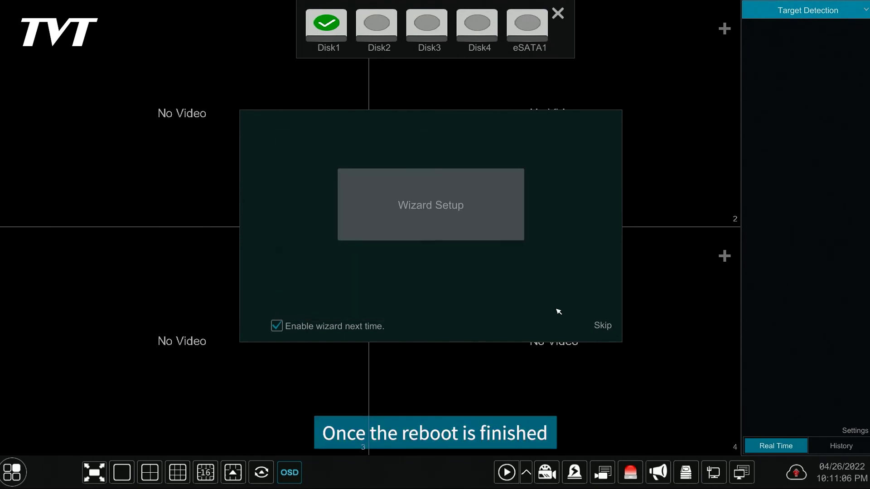
- Skip the setup wizard and view General Settings showing device name A, number 1, NTSC
click(603, 326)
click(12, 473)
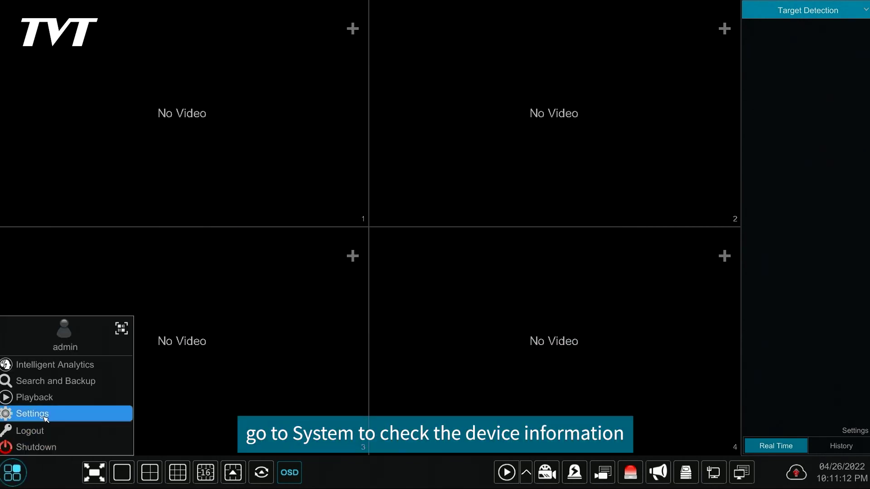
click(46, 418)
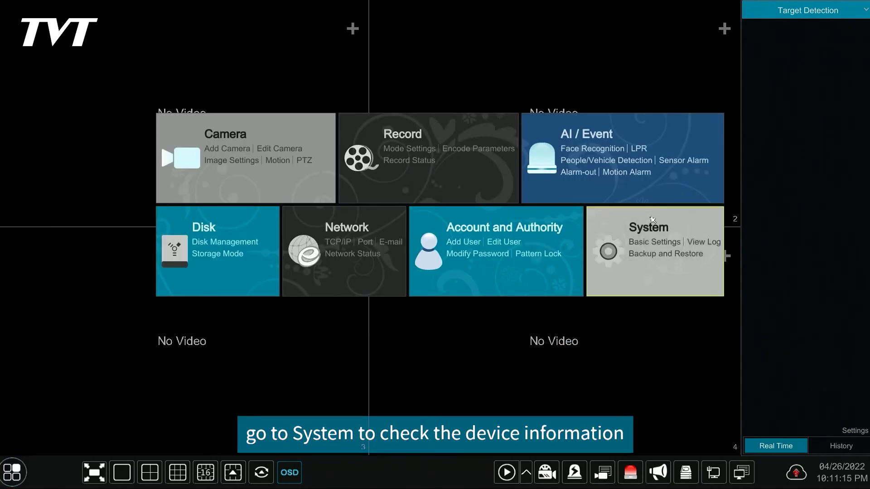
click(648, 234)
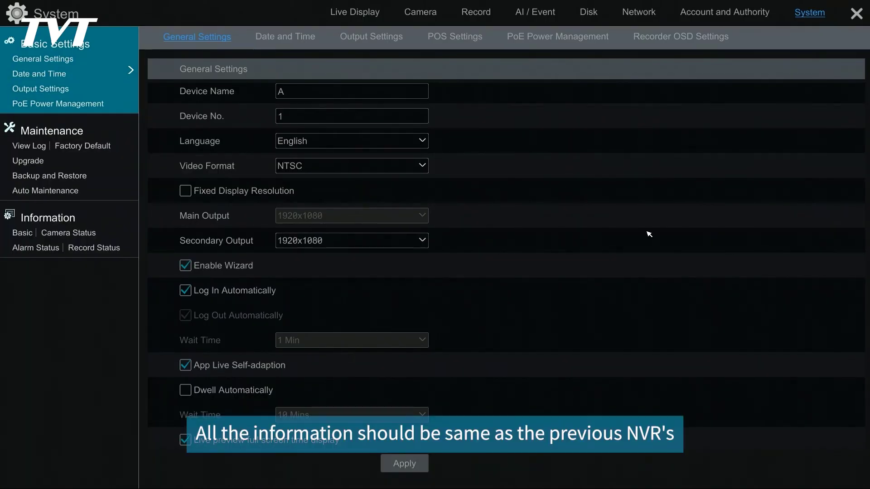